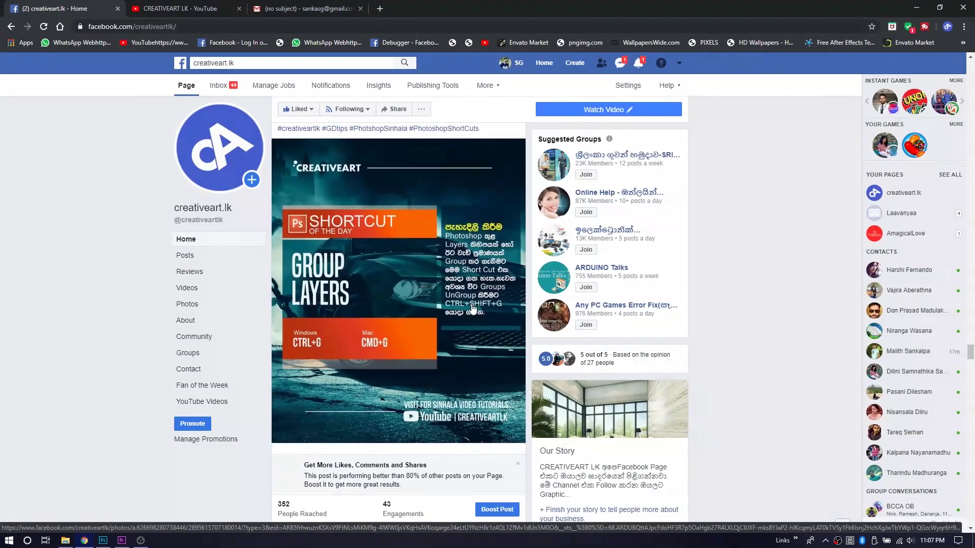
Step: Scroll down the Facebook feed to the Full Screen Mode shortcut post and open its image in the photo theater
{"action": "scroll", "coordinate": [471, 312], "scroll_direction": "down", "scroll_amount": 3}
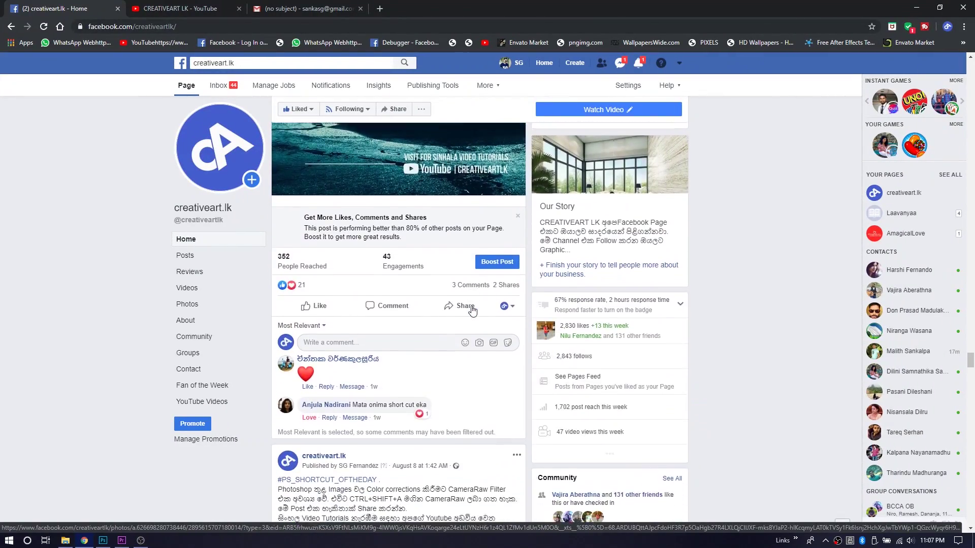
{"action": "scroll", "coordinate": [471, 312], "scroll_direction": "down", "scroll_amount": 2}
{"action": "scroll", "coordinate": [471, 312], "scroll_direction": "down", "scroll_amount": 5}
{"action": "scroll", "coordinate": [471, 311], "scroll_direction": "down", "scroll_amount": 1}
{"action": "scroll", "coordinate": [471, 312], "scroll_direction": "down", "scroll_amount": 2}
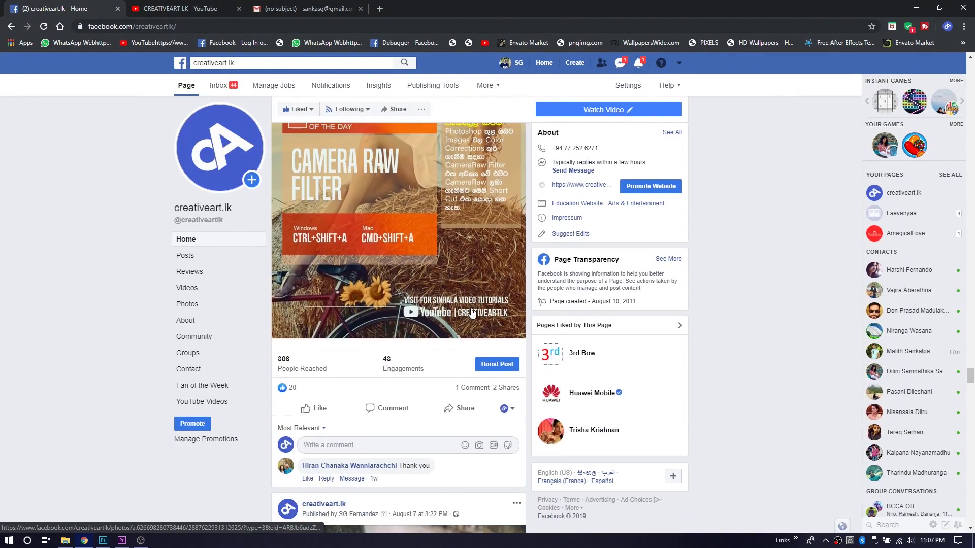
{"action": "scroll", "coordinate": [472, 313], "scroll_direction": "down", "scroll_amount": 7}
{"action": "scroll", "coordinate": [471, 312], "scroll_direction": "down", "scroll_amount": 6}
{"action": "scroll", "coordinate": [471, 312], "scroll_direction": "down", "scroll_amount": 5}
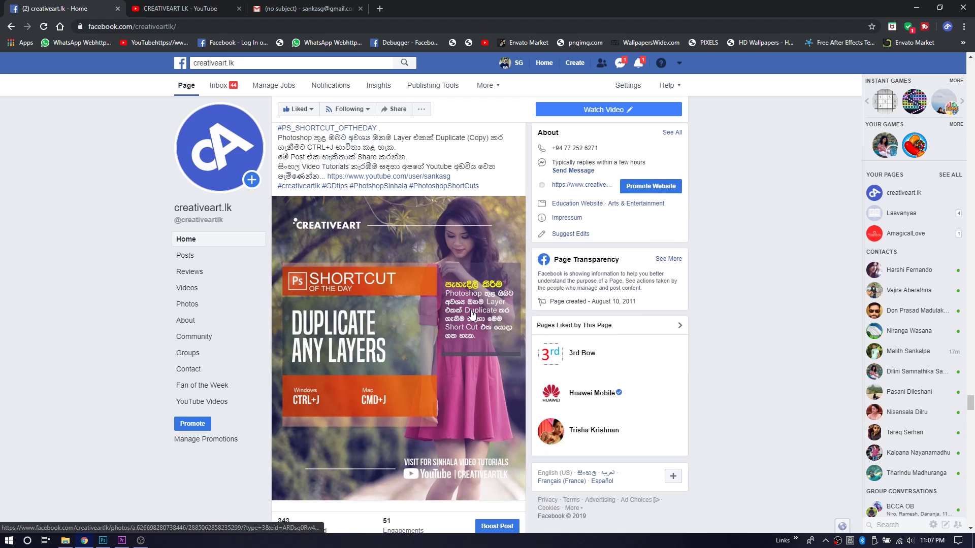
{"action": "scroll", "coordinate": [471, 312], "scroll_direction": "up", "scroll_amount": 20}
{"action": "scroll", "coordinate": [471, 311], "scroll_direction": "down", "scroll_amount": 5}
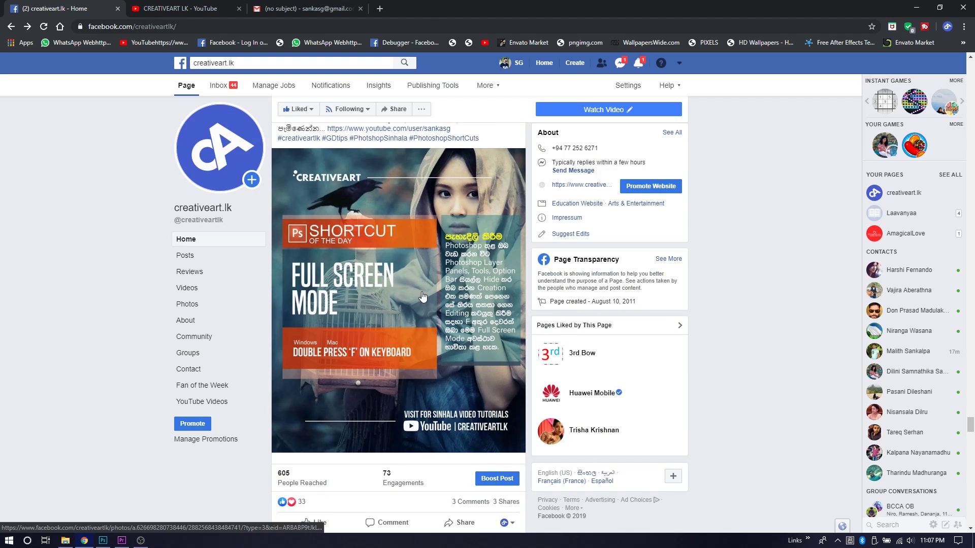
{"action": "left_click", "coordinate": [439, 336]}
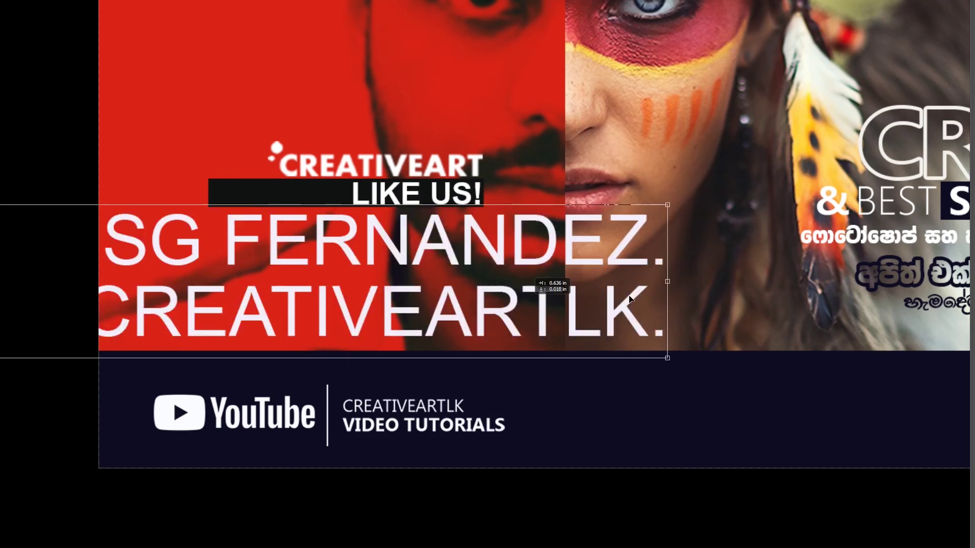
Step: Scale the host and copyright credit text down and place it under LIKE US!
{"action": "mouse_move", "coordinate": [757, 176]}
{"action": "left_mouse_down"}
{"action": "mouse_move", "coordinate": [572, 300]}
{"action": "mouse_move", "coordinate": [337, 279]}
{"action": "left_mouse_up"}
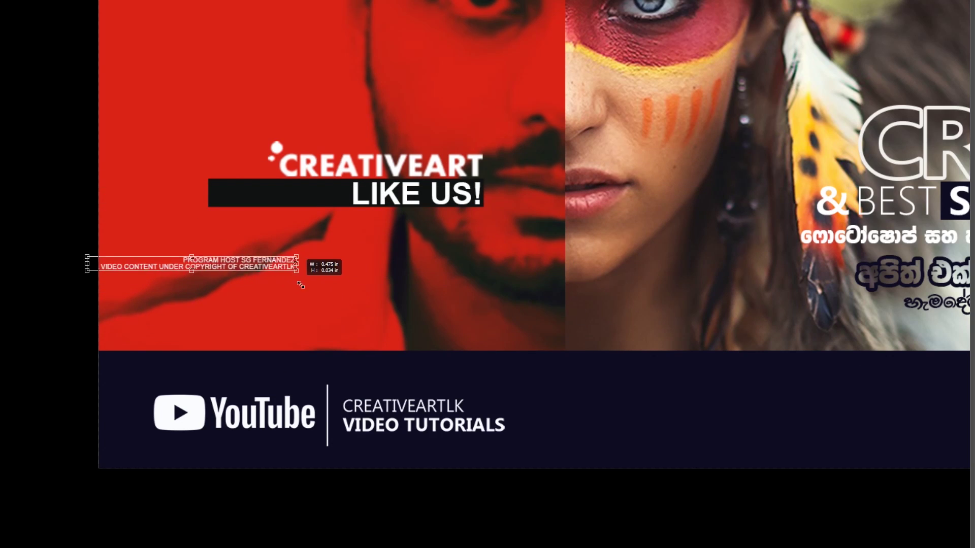
{"action": "left_click_drag", "start_coordinate": [213, 264], "coordinate": [315, 228]}
{"action": "key", "text": "Return"}
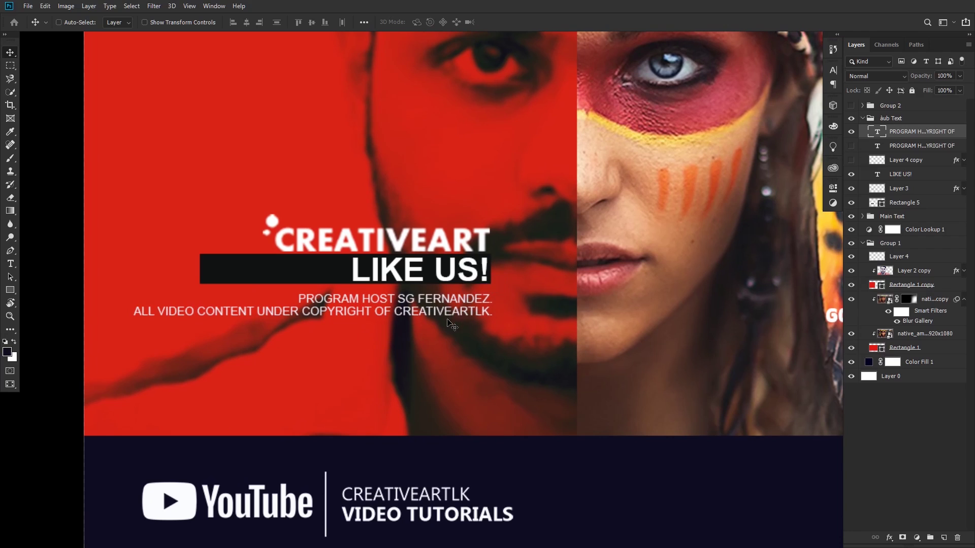
{"action": "scroll", "coordinate": [615, 237], "scroll_direction": "down", "scroll_amount": 3}
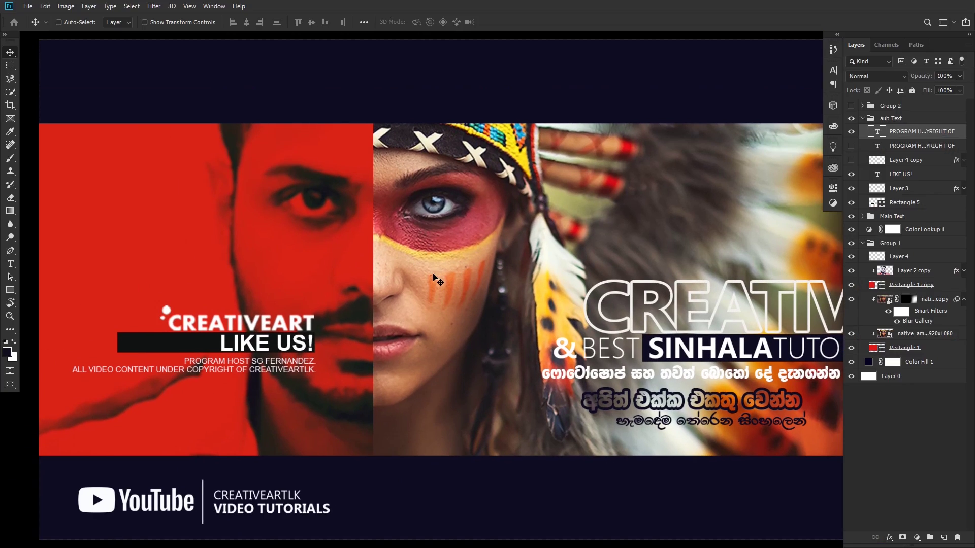
Step: Set the full-screen pasteboard to custom colour ffffff (white), then exit full-screen view
{"action": "key", "text": "f"}
{"action": "right_click", "coordinate": [502, 48]}
{"action": "left_click", "coordinate": [523, 98]}
{"action": "right_click", "coordinate": [508, 48]}
{"action": "left_click", "coordinate": [538, 111]}
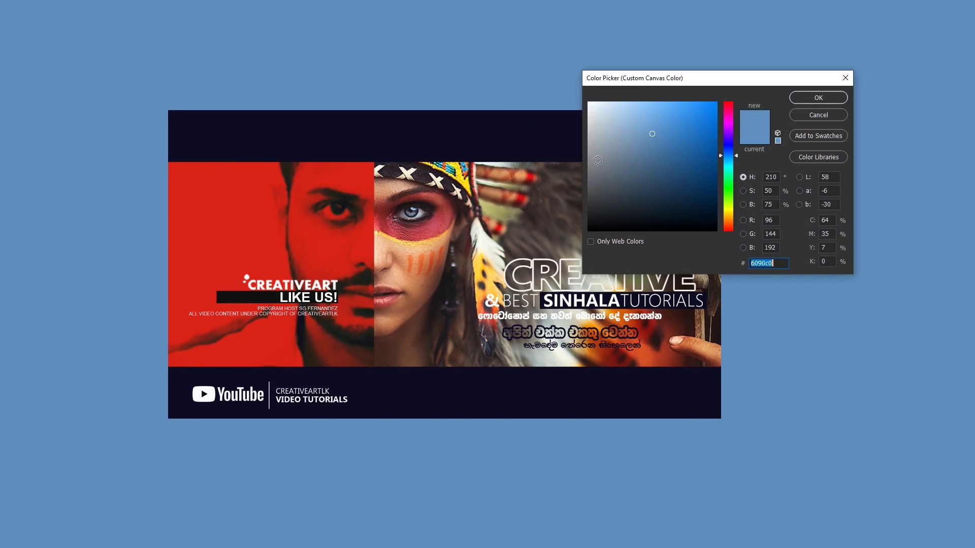
{"action": "type", "text": "ffffff"}
{"action": "left_click", "coordinate": [812, 97]}
{"action": "scroll", "coordinate": [443, 303], "scroll_direction": "up", "scroll_amount": 1}
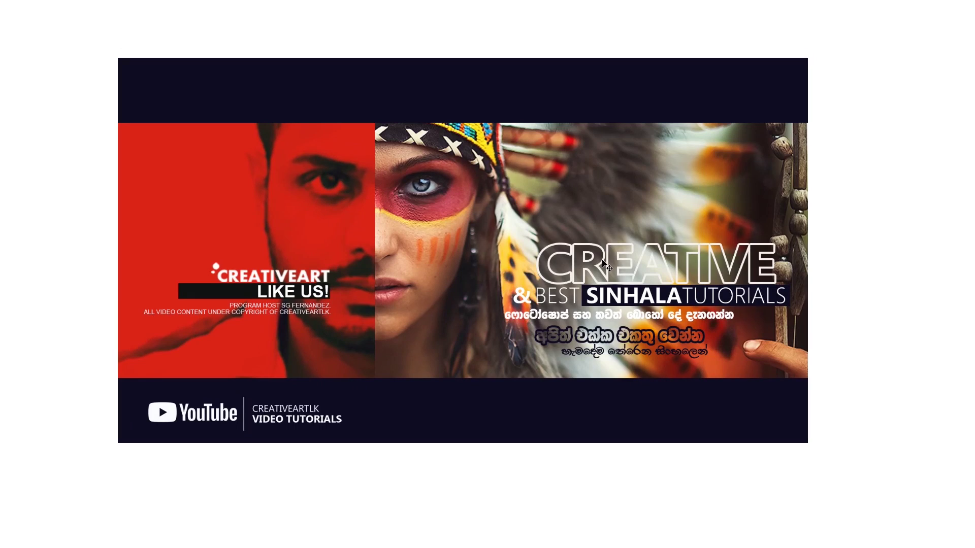
{"action": "key", "text": "f"}
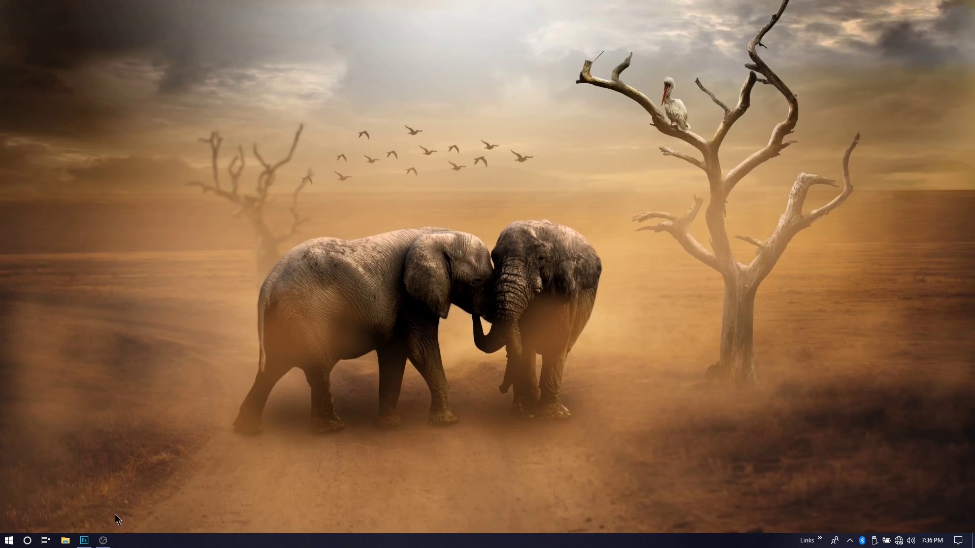
Step: Restore the Photoshop window from the taskbar to show IMG_1908.psd
{"action": "left_click", "coordinate": [86, 543]}
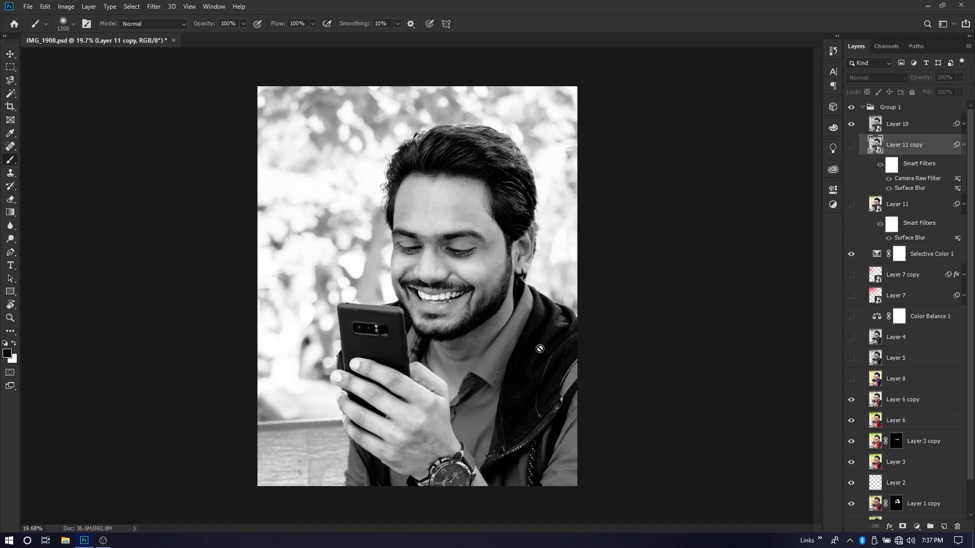
Step: Select the Move tool with the V shortcut
{"action": "key", "text": "v"}
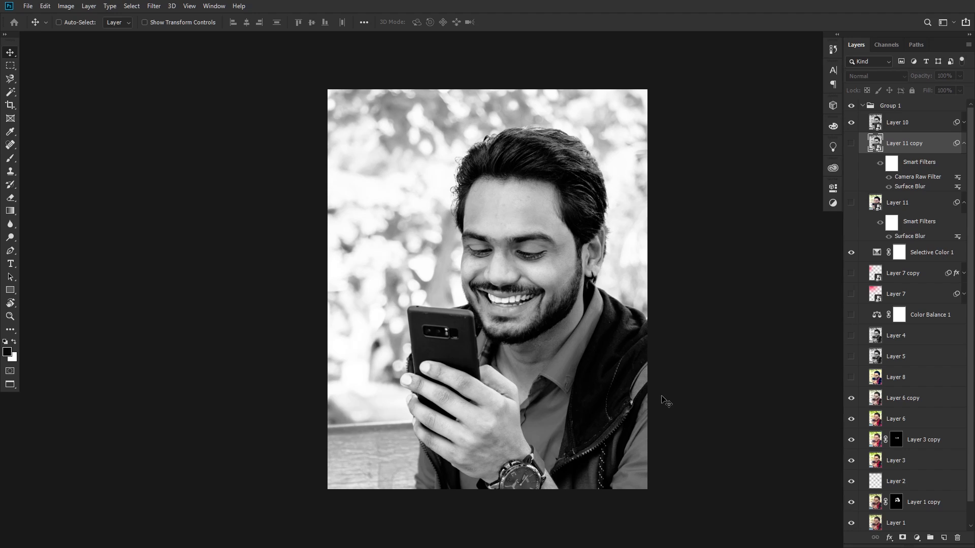
Step: Cycle to plain Full Screen Mode, with the portrait on black and all menus hidden
{"action": "key", "text": "f"}
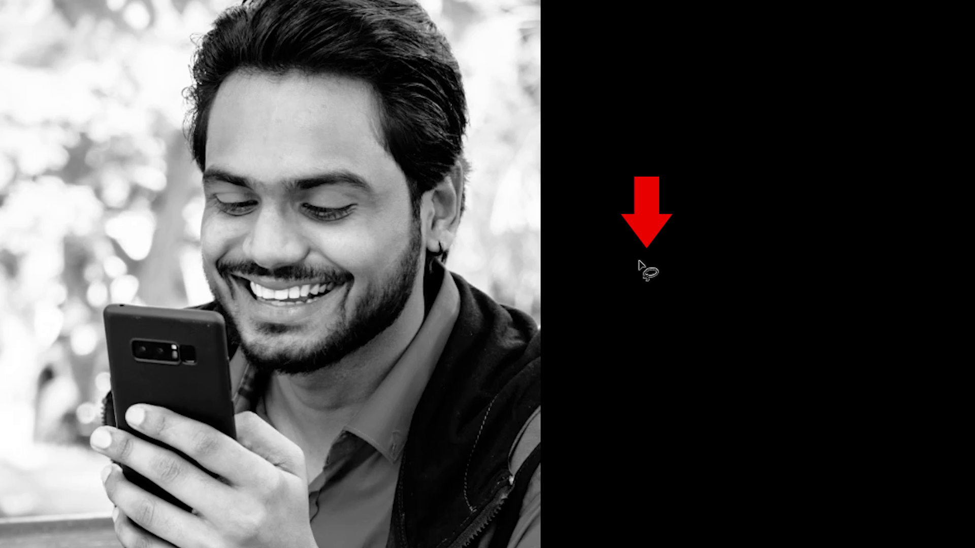
Step: Pick the Polygonal Lasso, then the Magic Wand, and zoom out to fit the portrait
{"action": "key", "text": "shift+l"}
{"action": "key", "text": "shift+l"}
{"action": "key", "text": "shift+l"}
{"action": "key", "text": "shift+l"}
{"action": "key", "text": "shift+l"}
{"action": "key", "text": "shift+l"}
{"action": "key", "text": "shift+l"}
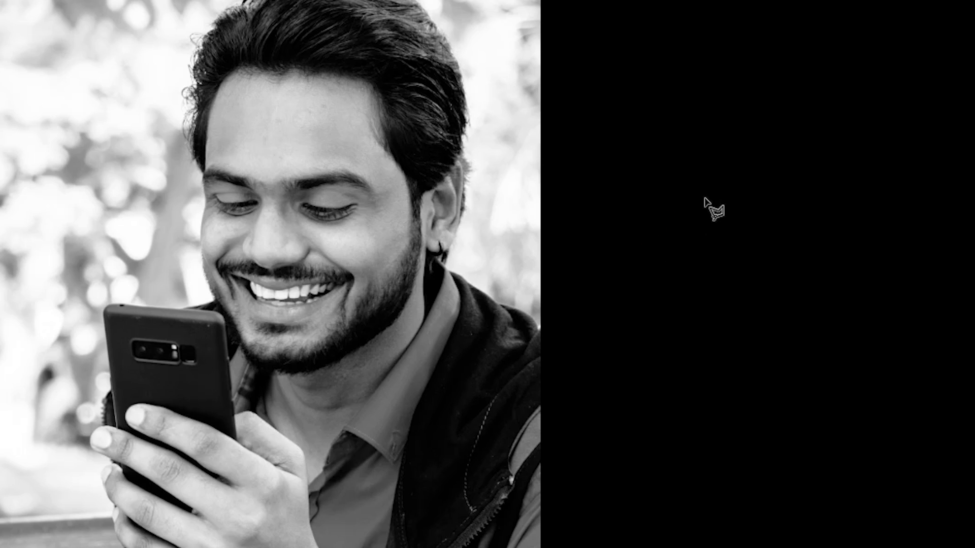
{"action": "key", "text": "w"}
{"action": "scroll", "coordinate": [578, 356], "scroll_direction": "down", "scroll_amount": 3}
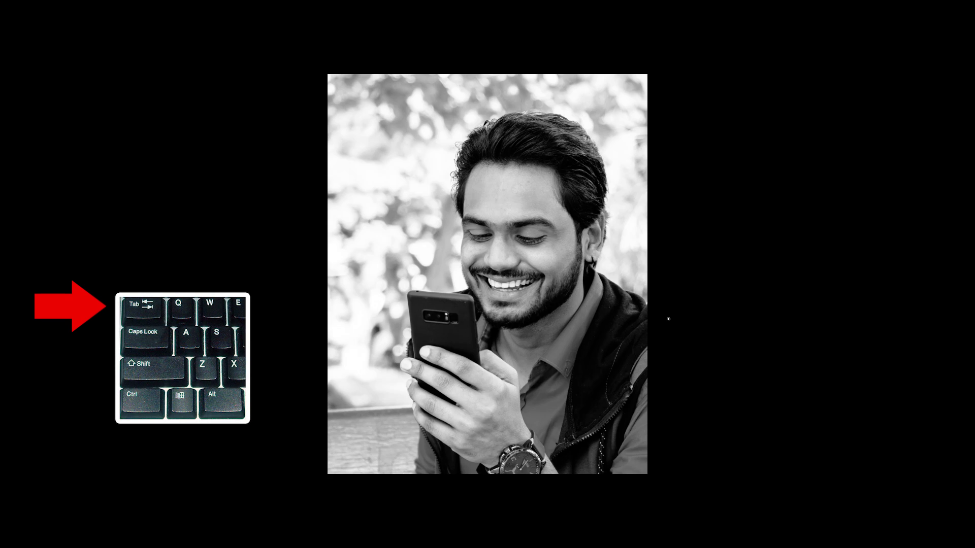
{"action": "key", "text": "Tab"}
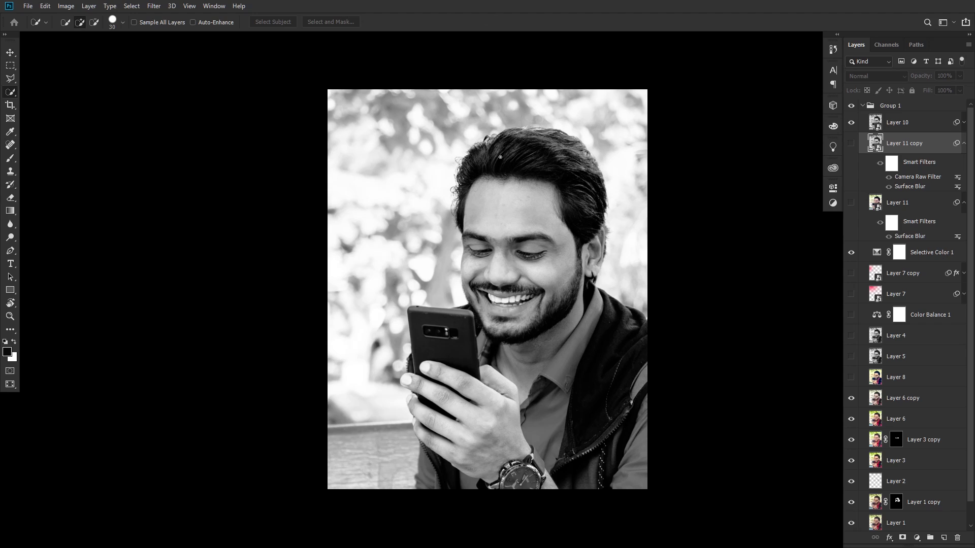
{"action": "key", "text": "f"}
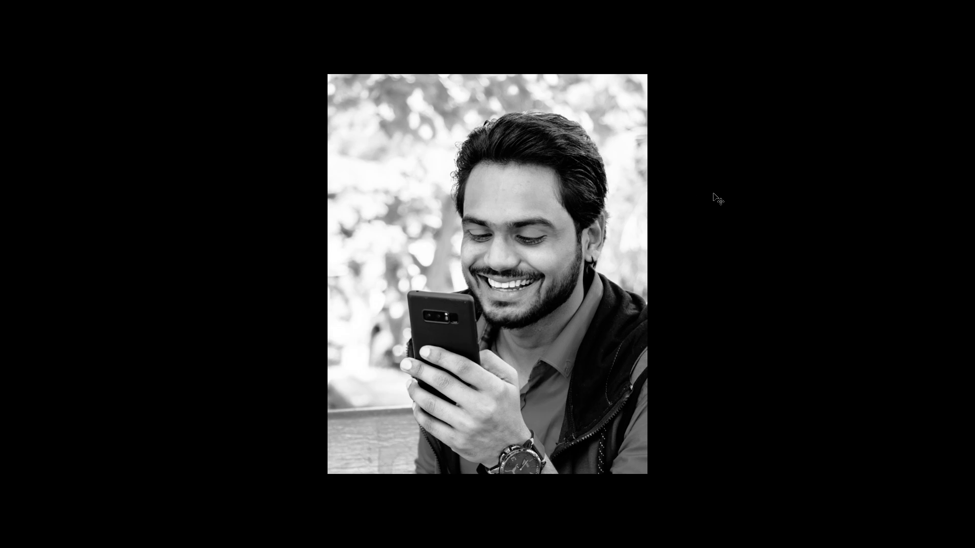
Step: Toggle the panels with Tab to reveal the Layers list, then hide them again
{"action": "key", "text": "Tab"}
{"action": "mouse_move", "coordinate": [972, 229]}
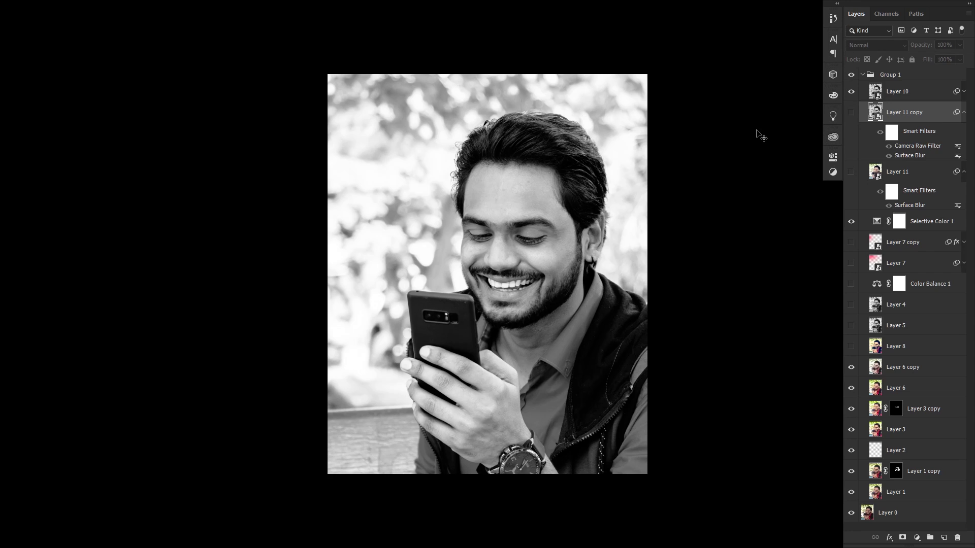
{"action": "key", "text": "Tab"}
Step: Bring back the menus and panels, then browse the Window menu's panel list and close it unchanged
{"action": "key", "text": "f"}
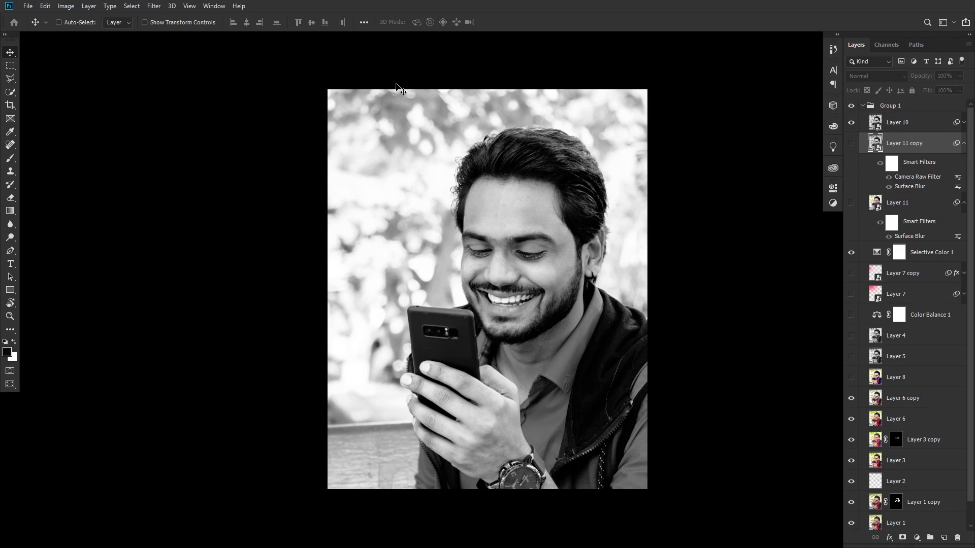
{"action": "left_click", "coordinate": [217, 7]}
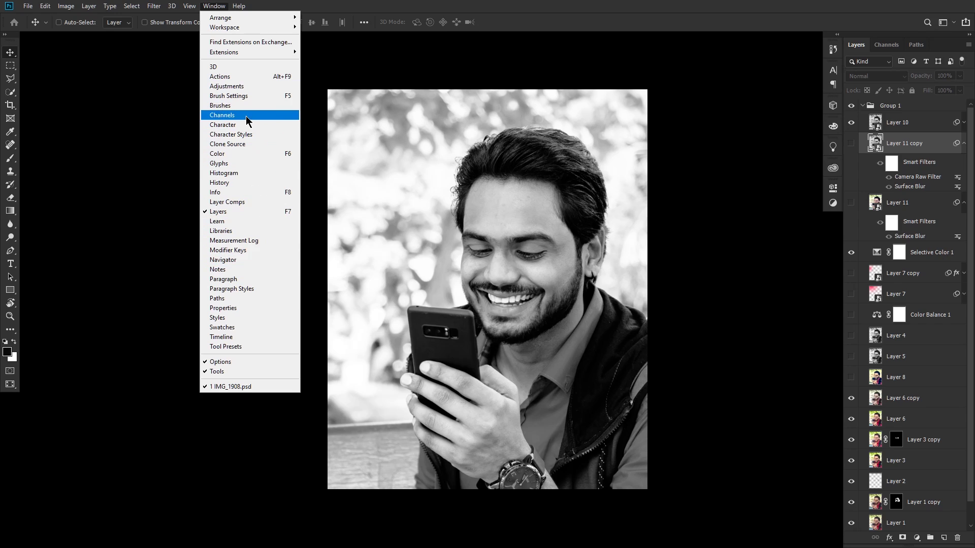
{"action": "left_click", "coordinate": [489, 6]}
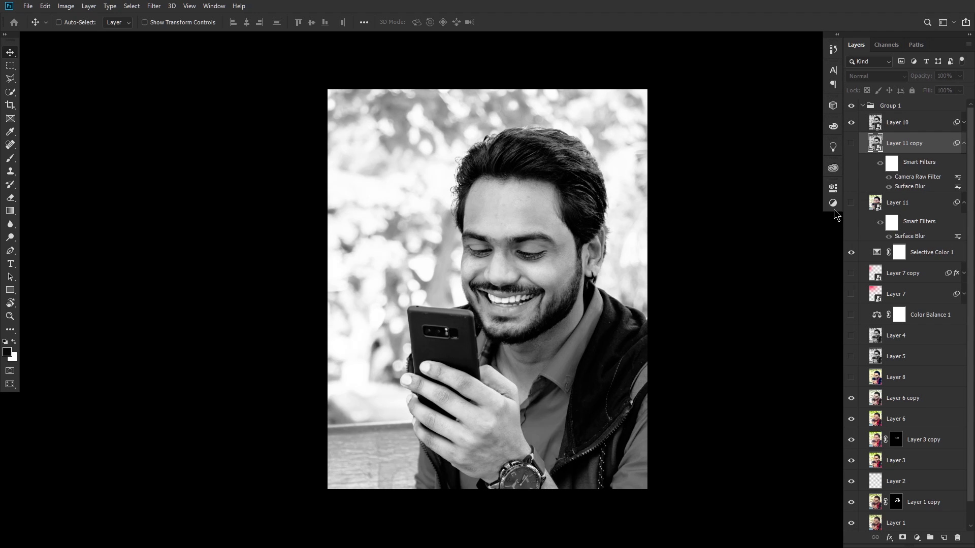
Step: Cycle back to Standard Screen Mode with the portrait in its document window on grey
{"action": "key", "text": "f"}
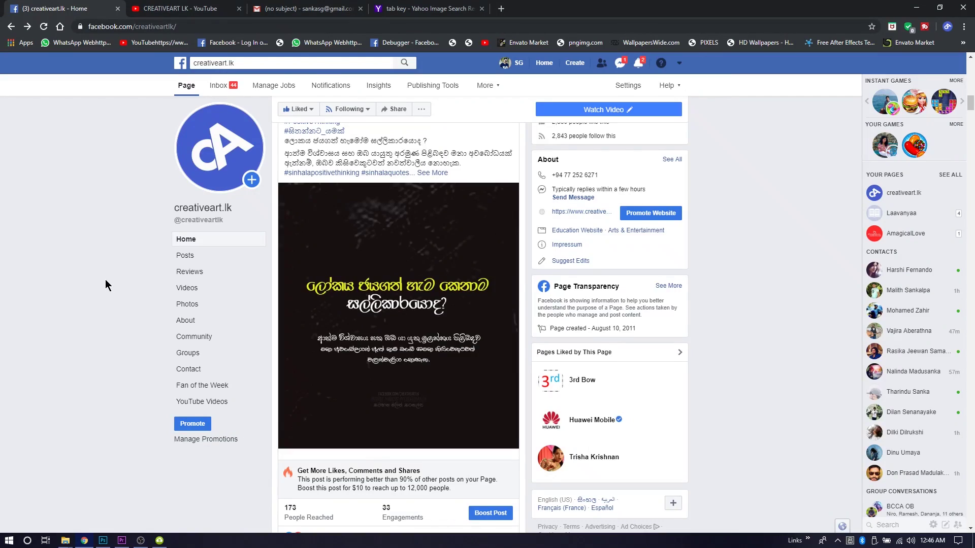
Step: Scroll the creativeart.lk Facebook feed past the image-size guides to the Photoshop shortcut-of-the-day post
{"action": "scroll", "coordinate": [105, 279], "scroll_direction": "down", "scroll_amount": 3}
{"action": "scroll", "coordinate": [105, 279], "scroll_direction": "down", "scroll_amount": 2}
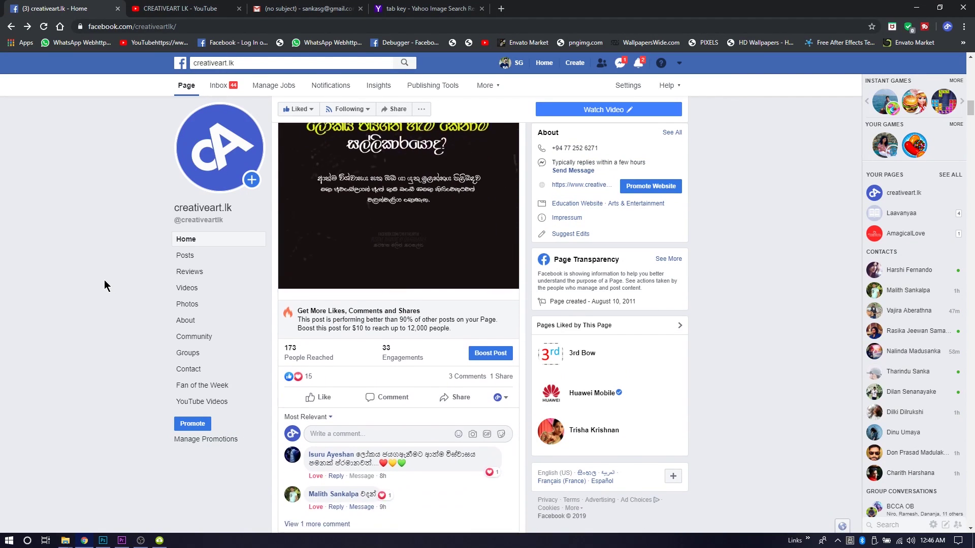
{"action": "scroll", "coordinate": [104, 279], "scroll_direction": "down", "scroll_amount": 2}
{"action": "scroll", "coordinate": [104, 280], "scroll_direction": "down", "scroll_amount": 5}
{"action": "scroll", "coordinate": [103, 279], "scroll_direction": "down", "scroll_amount": 4}
{"action": "scroll", "coordinate": [104, 279], "scroll_direction": "down", "scroll_amount": 4}
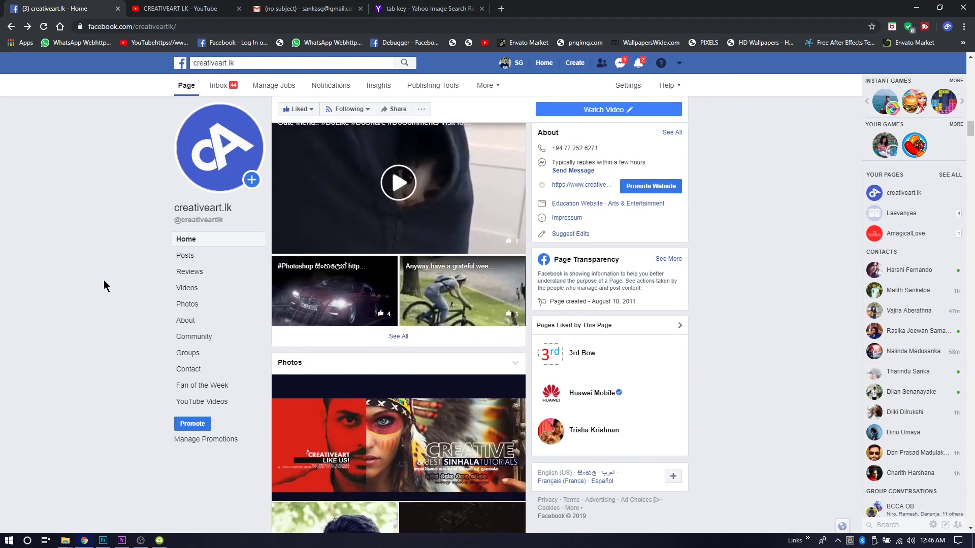
{"action": "scroll", "coordinate": [104, 280], "scroll_direction": "down", "scroll_amount": 4}
{"action": "scroll", "coordinate": [103, 280], "scroll_direction": "down", "scroll_amount": 8}
{"action": "scroll", "coordinate": [104, 280], "scroll_direction": "down", "scroll_amount": 4}
{"action": "scroll", "coordinate": [104, 280], "scroll_direction": "down", "scroll_amount": 5}
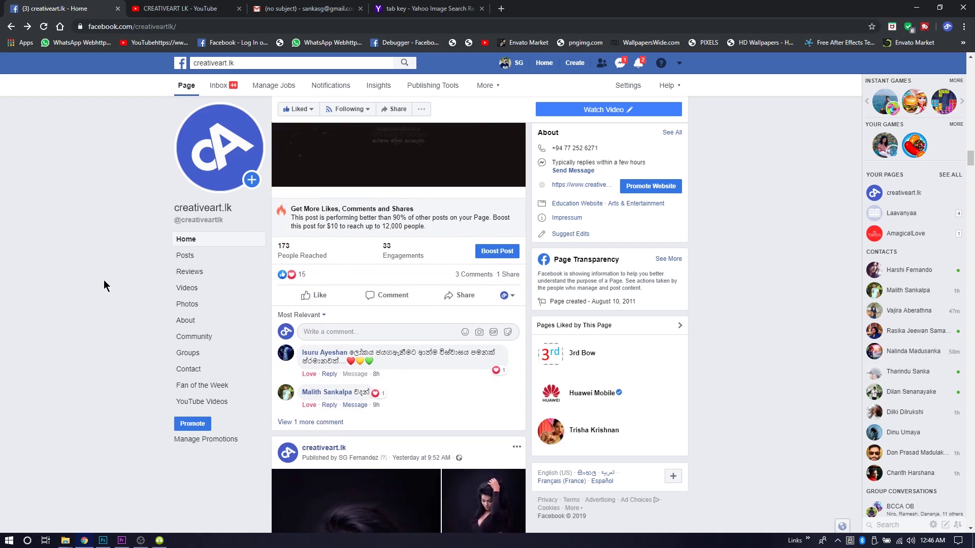
{"action": "scroll", "coordinate": [103, 280], "scroll_direction": "down", "scroll_amount": 5}
{"action": "scroll", "coordinate": [103, 281], "scroll_direction": "down", "scroll_amount": 1}
{"action": "scroll", "coordinate": [101, 261], "scroll_direction": "down", "scroll_amount": 7}
{"action": "scroll", "coordinate": [99, 270], "scroll_direction": "down", "scroll_amount": 4}
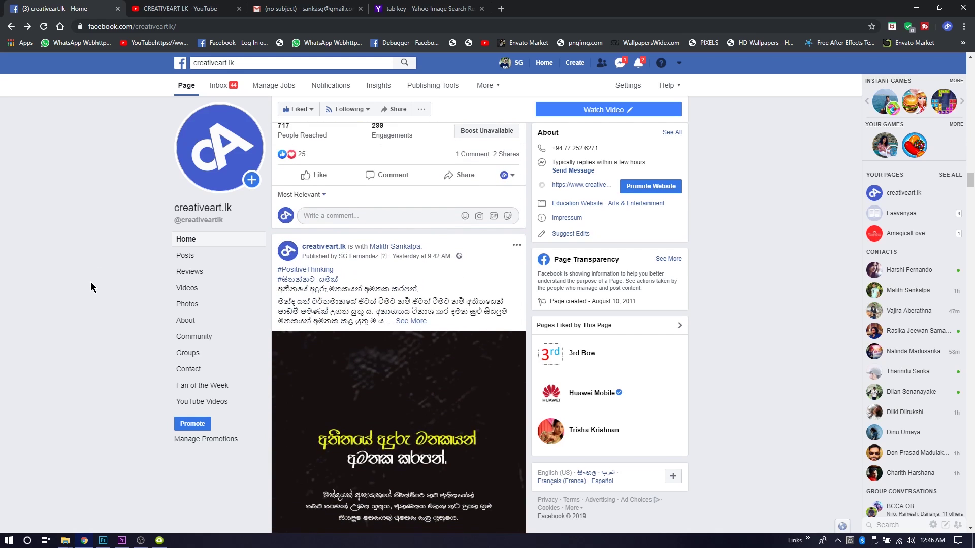
{"action": "scroll", "coordinate": [91, 281], "scroll_direction": "down", "scroll_amount": 4}
{"action": "scroll", "coordinate": [90, 282], "scroll_direction": "down", "scroll_amount": 5}
{"action": "scroll", "coordinate": [91, 281], "scroll_direction": "down", "scroll_amount": 5}
{"action": "scroll", "coordinate": [91, 279], "scroll_direction": "down", "scroll_amount": 2}
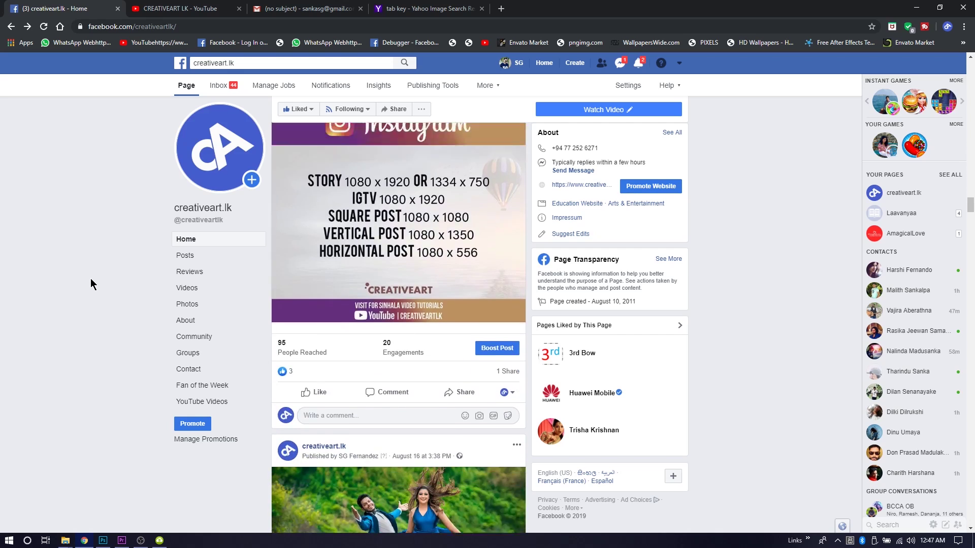
{"action": "scroll", "coordinate": [92, 283], "scroll_direction": "down", "scroll_amount": 4}
{"action": "scroll", "coordinate": [93, 279], "scroll_direction": "down", "scroll_amount": 4}
{"action": "scroll", "coordinate": [93, 279], "scroll_direction": "down", "scroll_amount": 5}
{"action": "scroll", "coordinate": [93, 279], "scroll_direction": "down", "scroll_amount": 4}
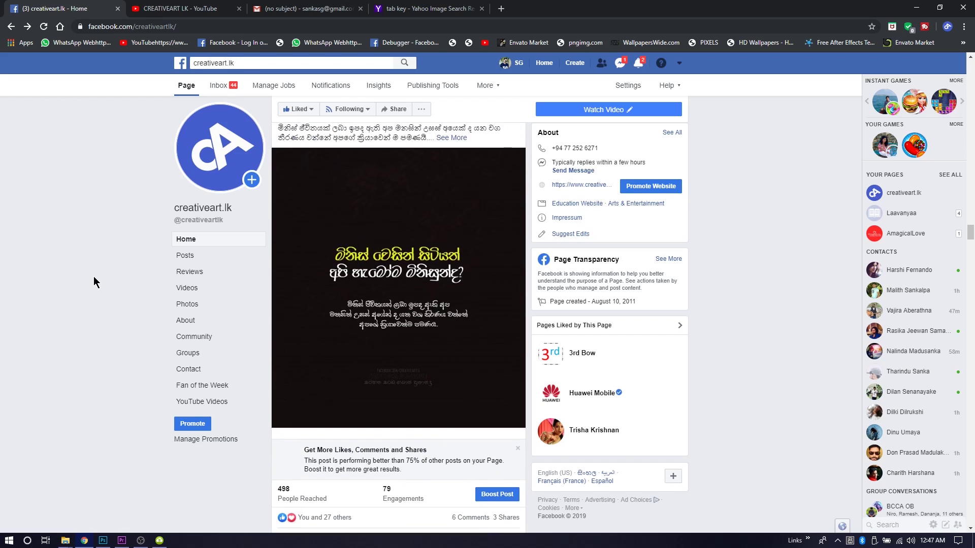
{"action": "scroll", "coordinate": [94, 279], "scroll_direction": "down", "scroll_amount": 6}
{"action": "scroll", "coordinate": [93, 278], "scroll_direction": "down", "scroll_amount": 5}
{"action": "scroll", "coordinate": [93, 278], "scroll_direction": "down", "scroll_amount": 2}
{"action": "scroll", "coordinate": [93, 278], "scroll_direction": "down", "scroll_amount": 1}
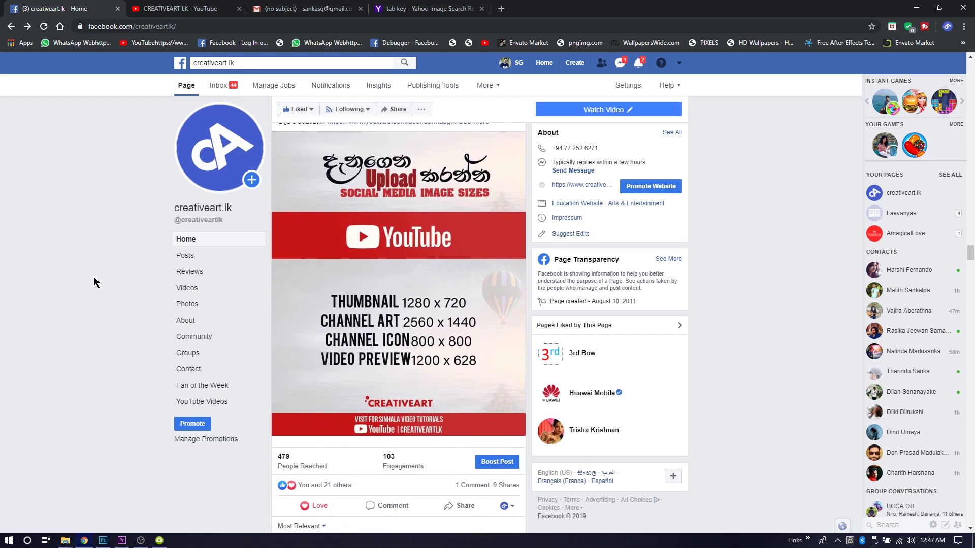
{"action": "scroll", "coordinate": [93, 277], "scroll_direction": "down", "scroll_amount": 7}
{"action": "scroll", "coordinate": [94, 277], "scroll_direction": "down", "scroll_amount": 1}
{"action": "scroll", "coordinate": [94, 277], "scroll_direction": "down", "scroll_amount": 1}
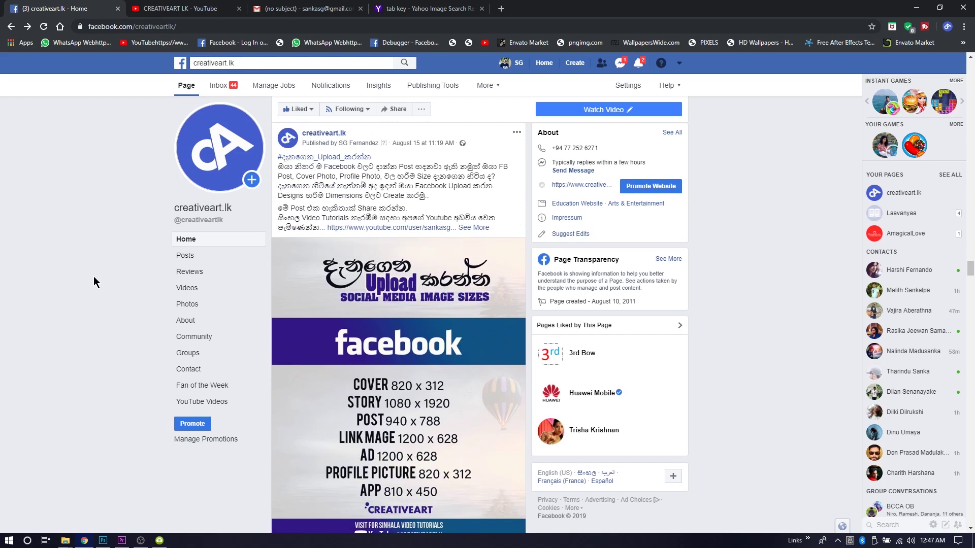
{"action": "scroll", "coordinate": [93, 279], "scroll_direction": "down", "scroll_amount": 1}
{"action": "scroll", "coordinate": [94, 276], "scroll_direction": "down", "scroll_amount": 7}
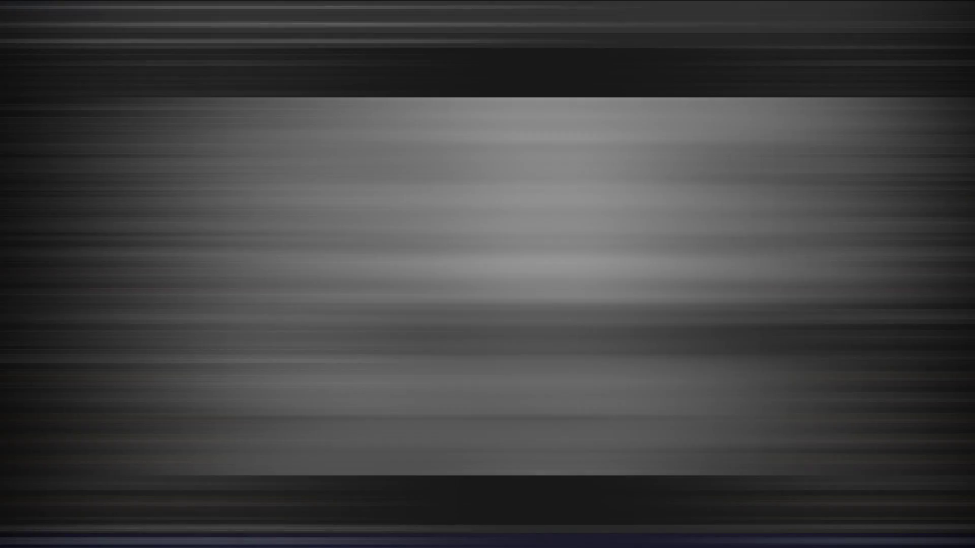
Step: Scroll down the creativeartlk grid and view the teddy-bear photo post, then close it
{"action": "scroll", "coordinate": [143, 344], "scroll_direction": "down", "scroll_amount": 10}
{"action": "scroll", "coordinate": [148, 357], "scroll_direction": "down", "scroll_amount": 10}
{"action": "scroll", "coordinate": [142, 363], "scroll_direction": "down", "scroll_amount": 9}
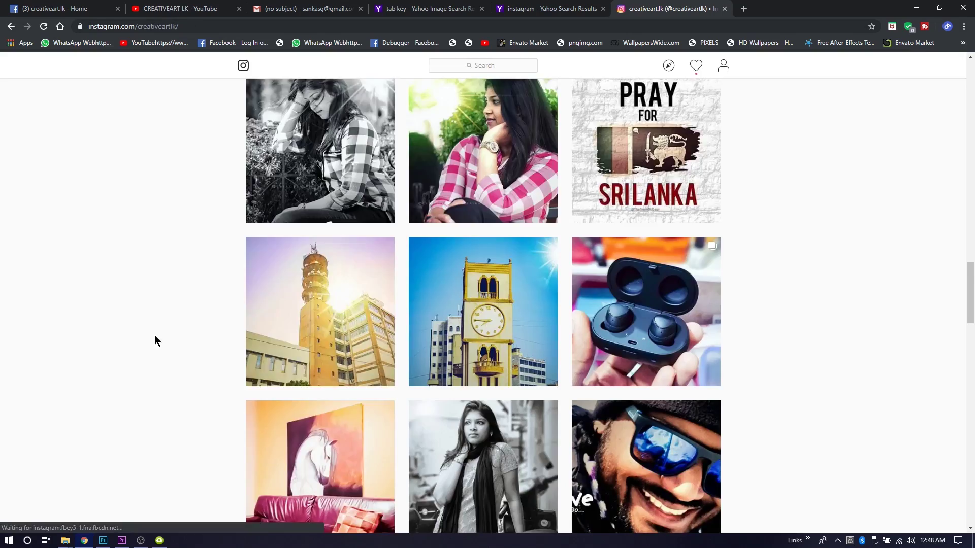
{"action": "scroll", "coordinate": [155, 338], "scroll_direction": "down", "scroll_amount": 8}
{"action": "left_click", "coordinate": [498, 269]}
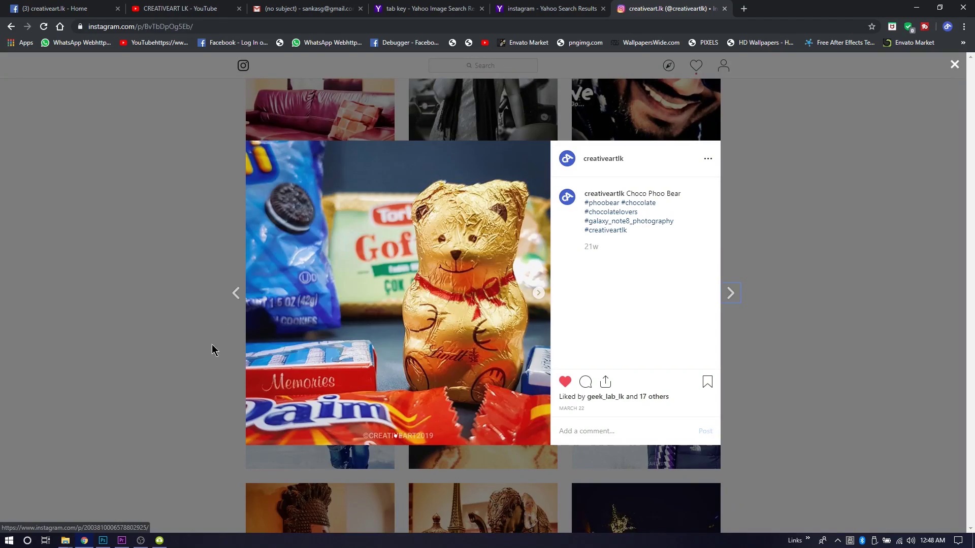
{"action": "left_click", "coordinate": [219, 401]}
Step: Open the carved-mask photo post and advance to the next post
{"action": "scroll", "coordinate": [220, 400], "scroll_direction": "down", "scroll_amount": 4}
{"action": "left_click", "coordinate": [253, 351]}
{"action": "key", "text": "Right"}
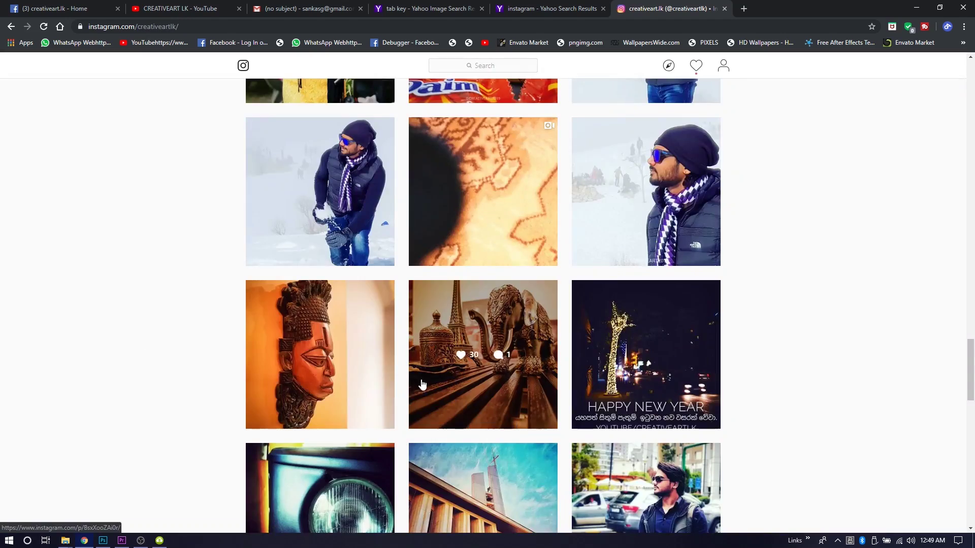
{"action": "key", "text": "Right"}
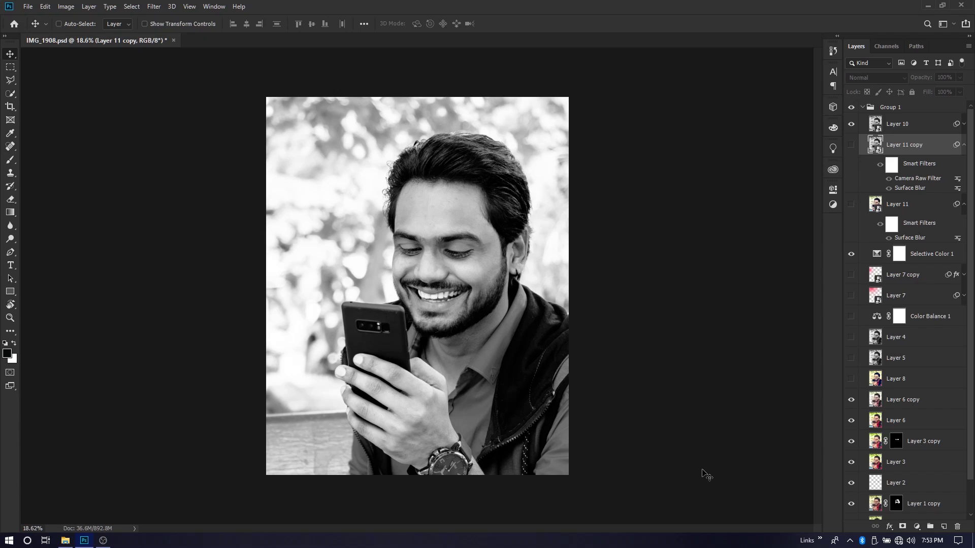